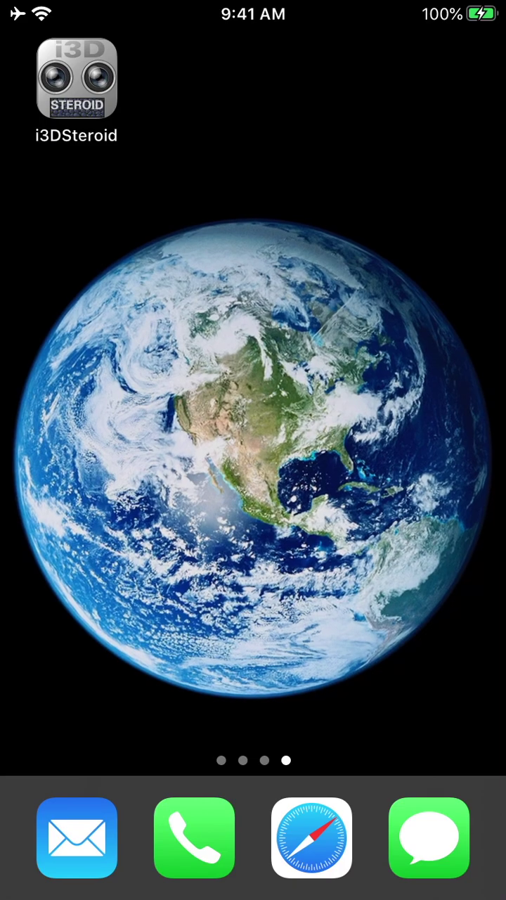
Step: Launch i3DSteroid and start a new stereo capture of the desk objects
click(77, 78)
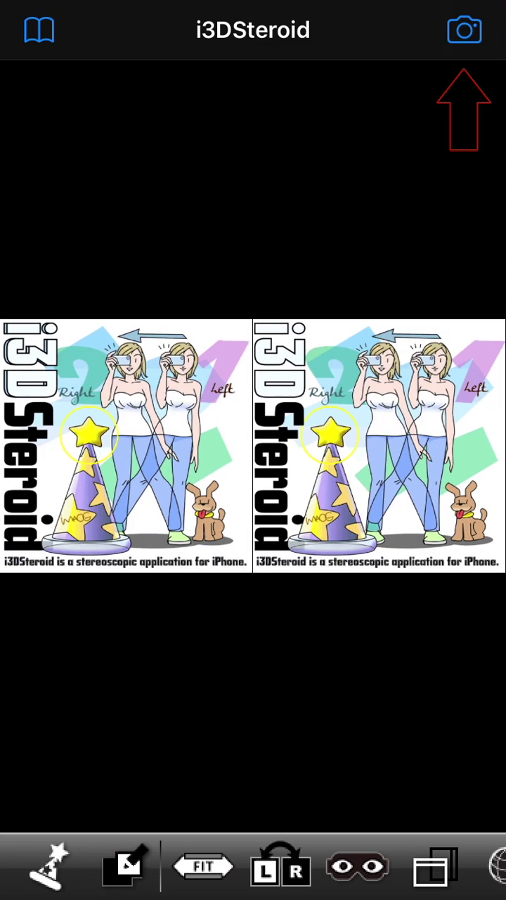
click(464, 30)
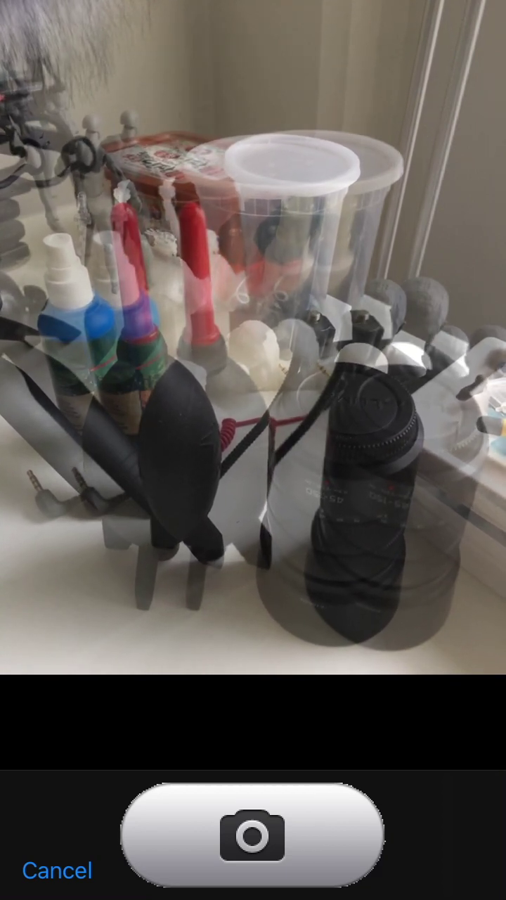
Step: Take the second desk shot and auto-align the pair to a 5.4% deviation
click(252, 835)
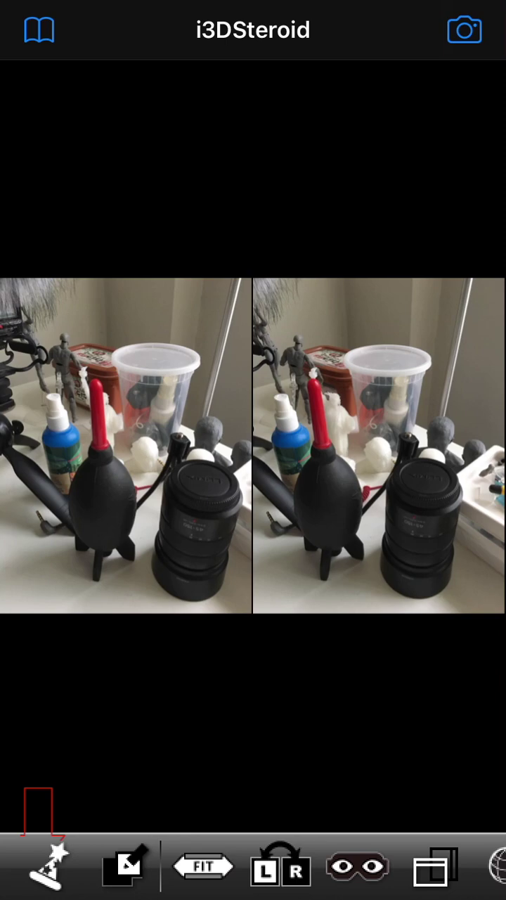
click(50, 867)
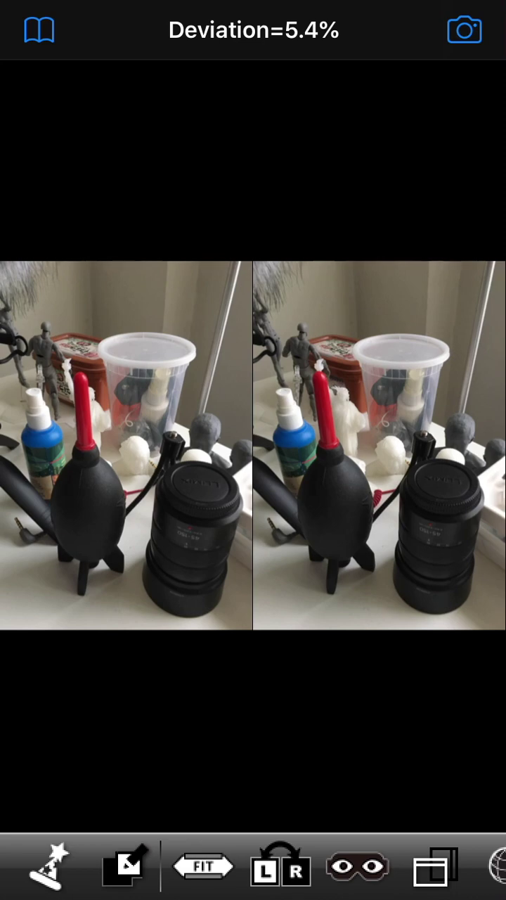
Step: Switch the aligned desk pair's view mode to a colour red-cyan anaglyph
click(357, 867)
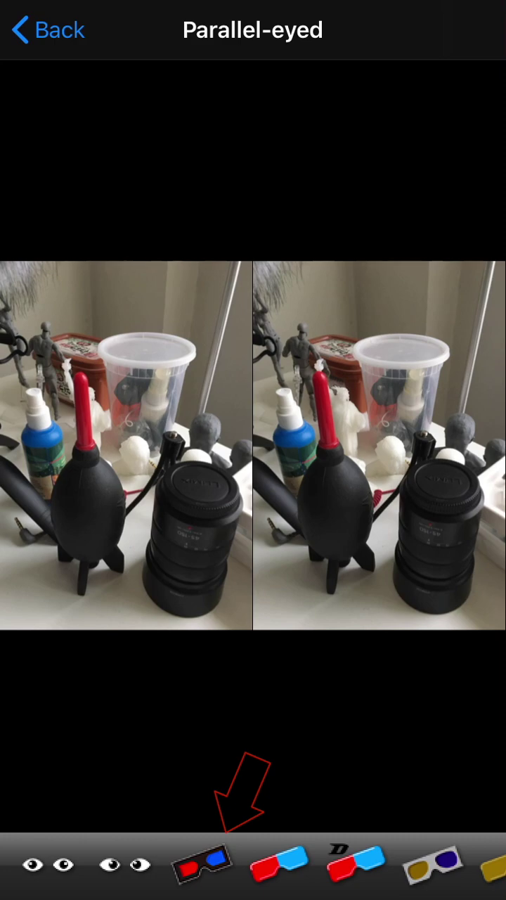
click(203, 865)
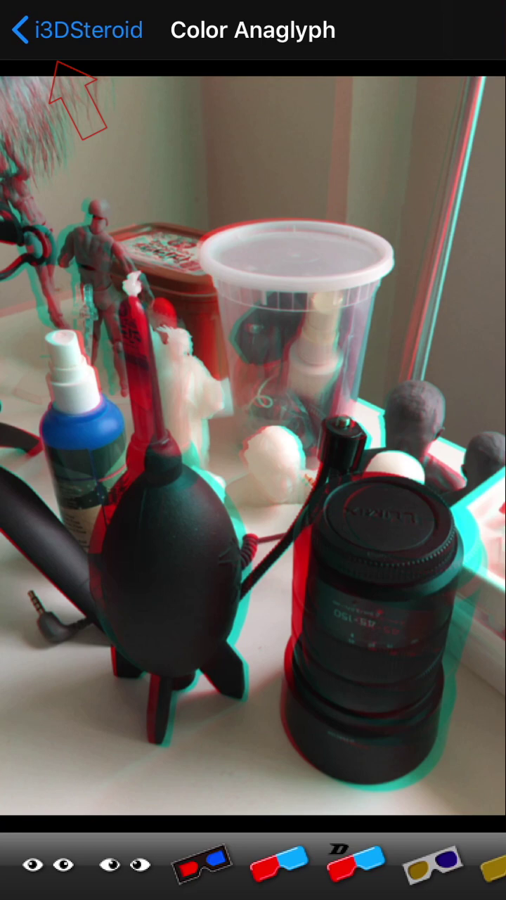
Step: Save the red-cyan anaglyph stereo image at original resolution, 2754 x 4026 pixels
click(71, 29)
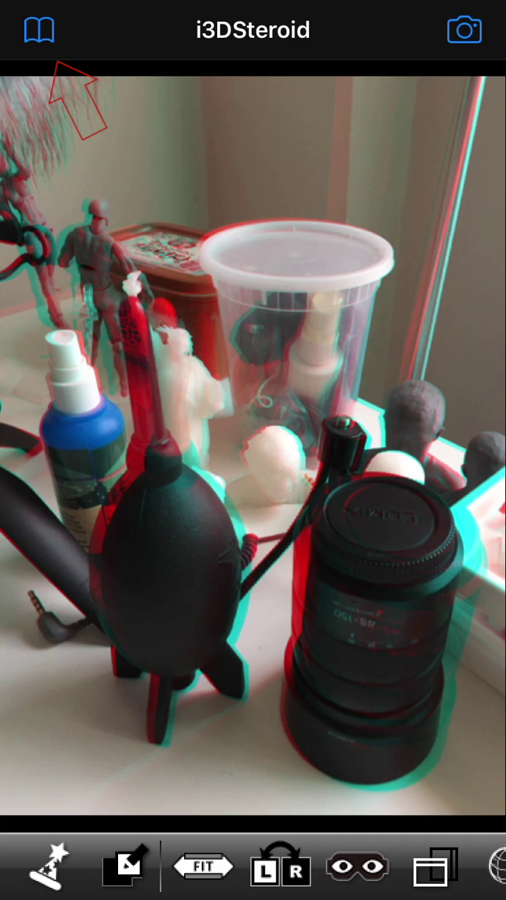
click(39, 30)
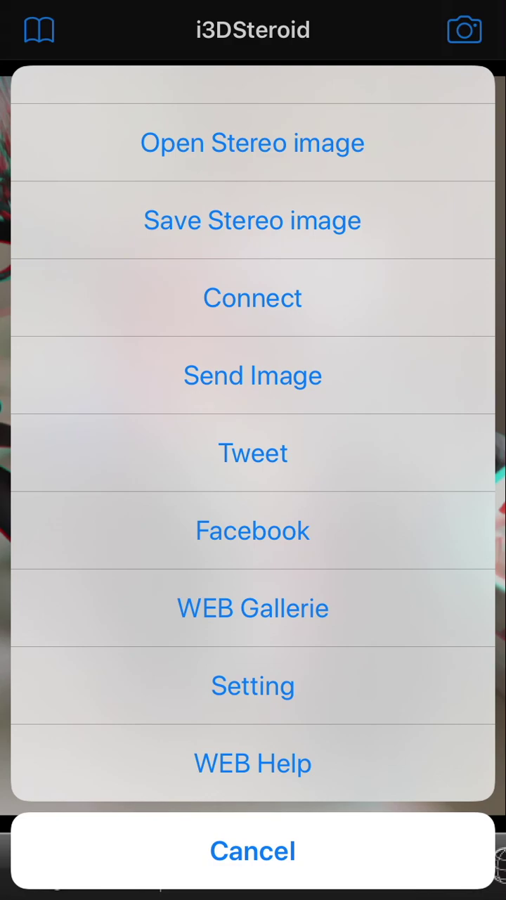
click(253, 220)
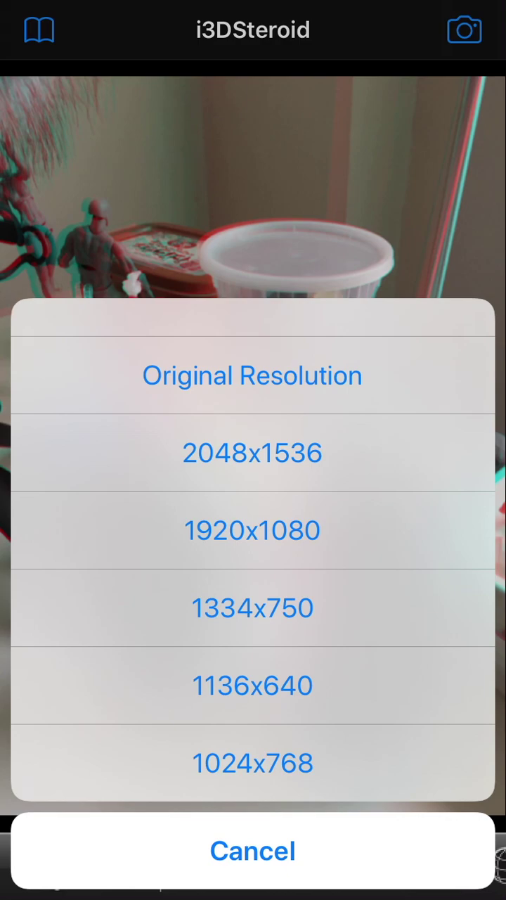
click(252, 376)
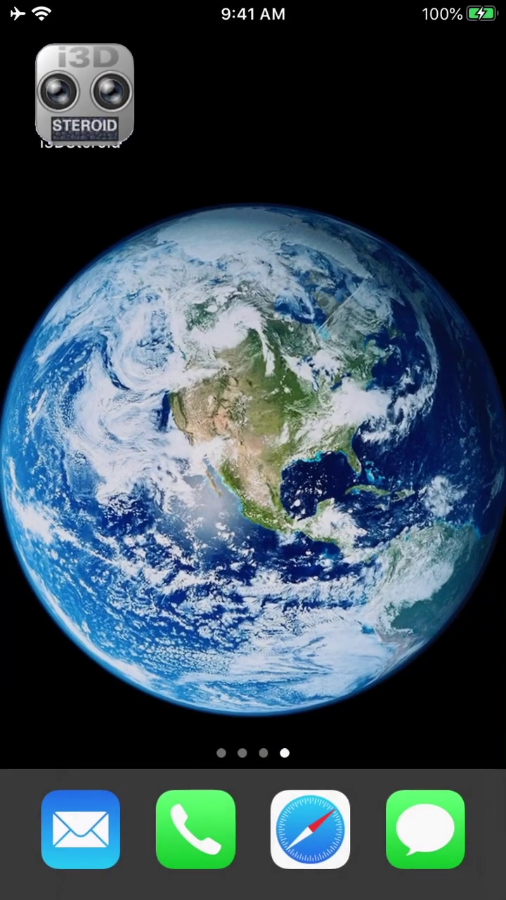
Step: Go home and open the newest Photos thumbnail to confirm the saved anaglyph
drag(106, 450, 422, 450)
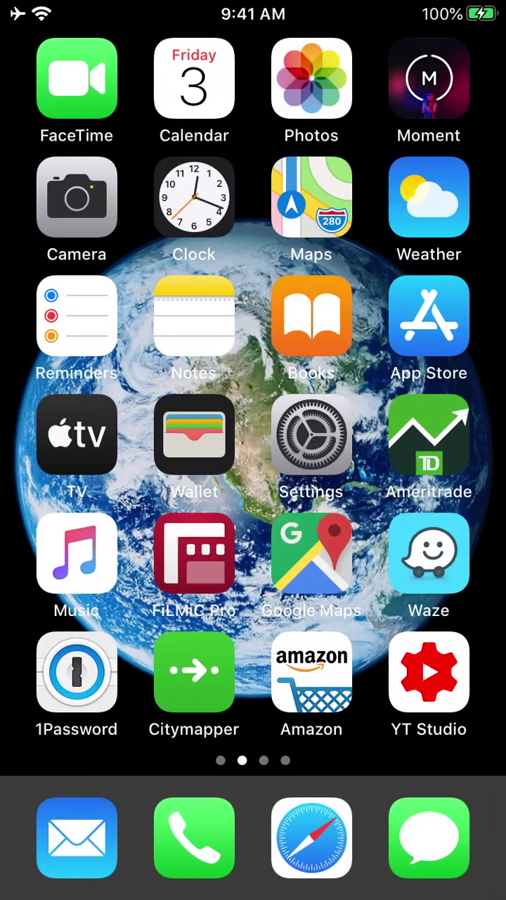
click(311, 78)
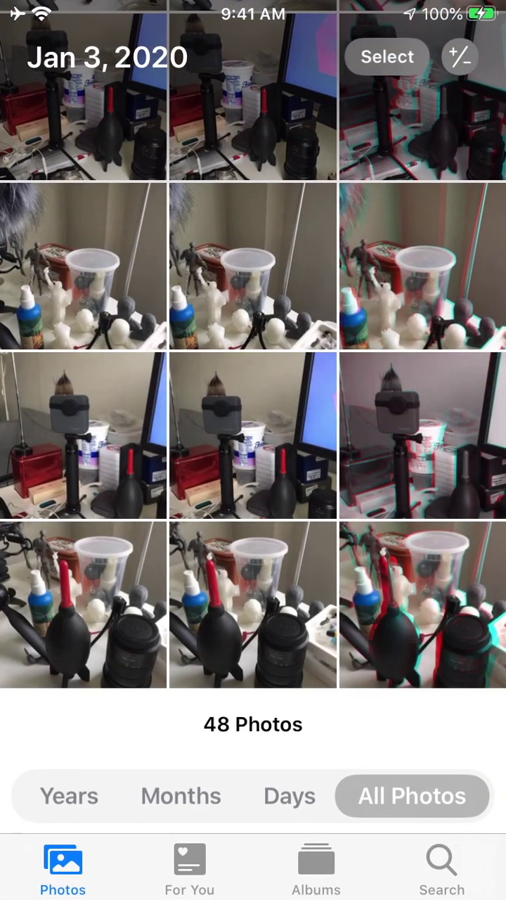
drag(253, 633, 253, 549)
click(422, 604)
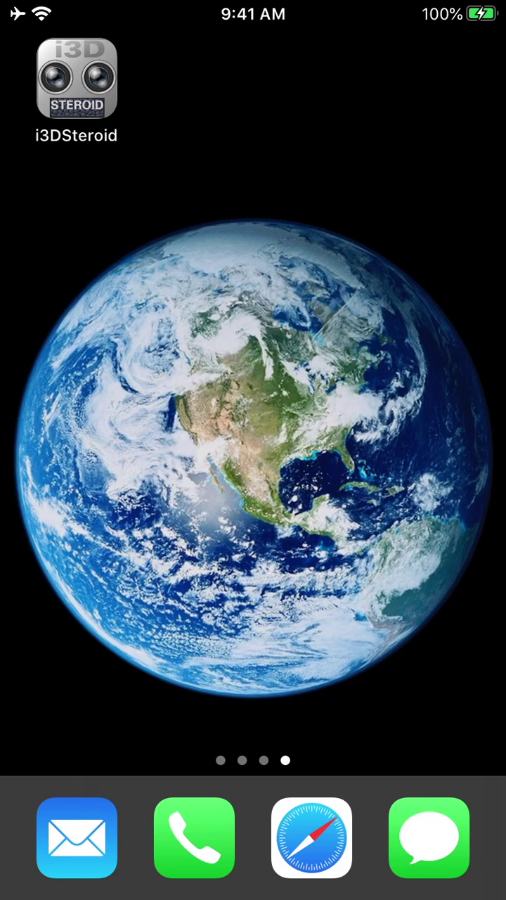
Step: Reopen i3DSteroid from the home screen
click(76, 77)
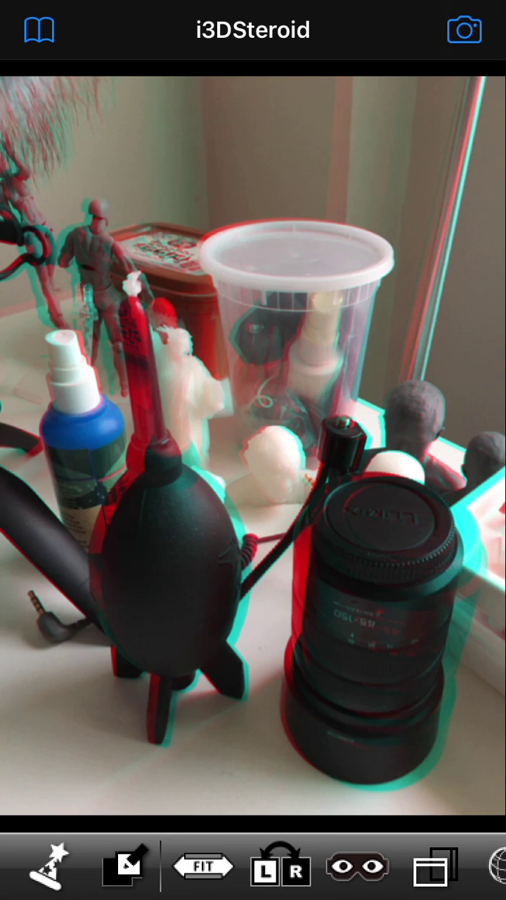